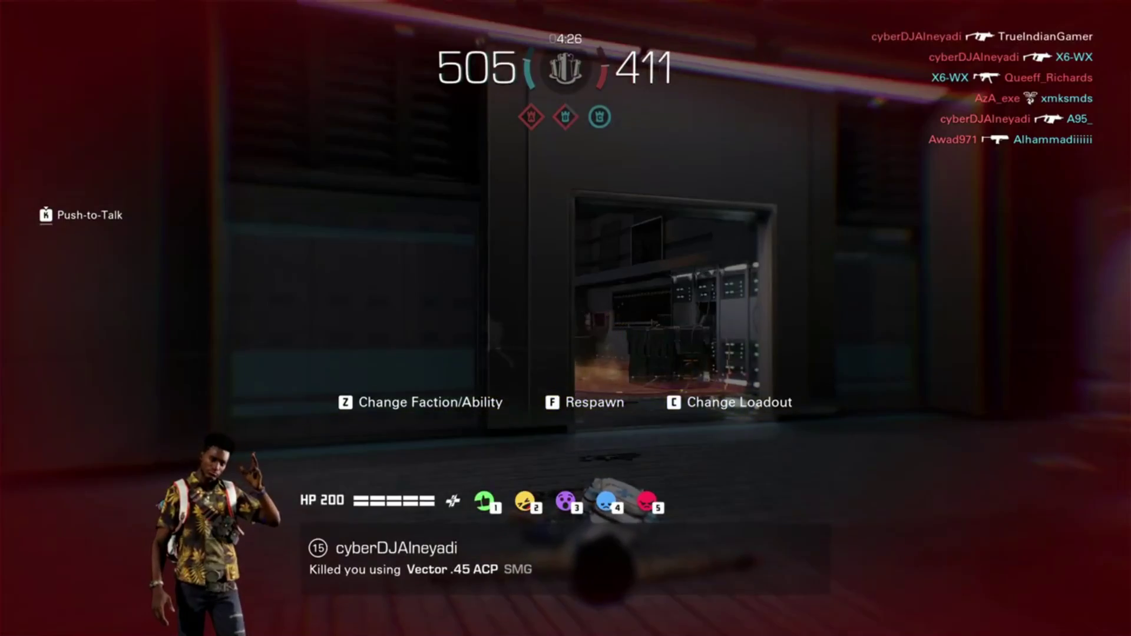
# Respawn the player and run forward through Control Room into Control Corridor.
pyautogui.press('f')
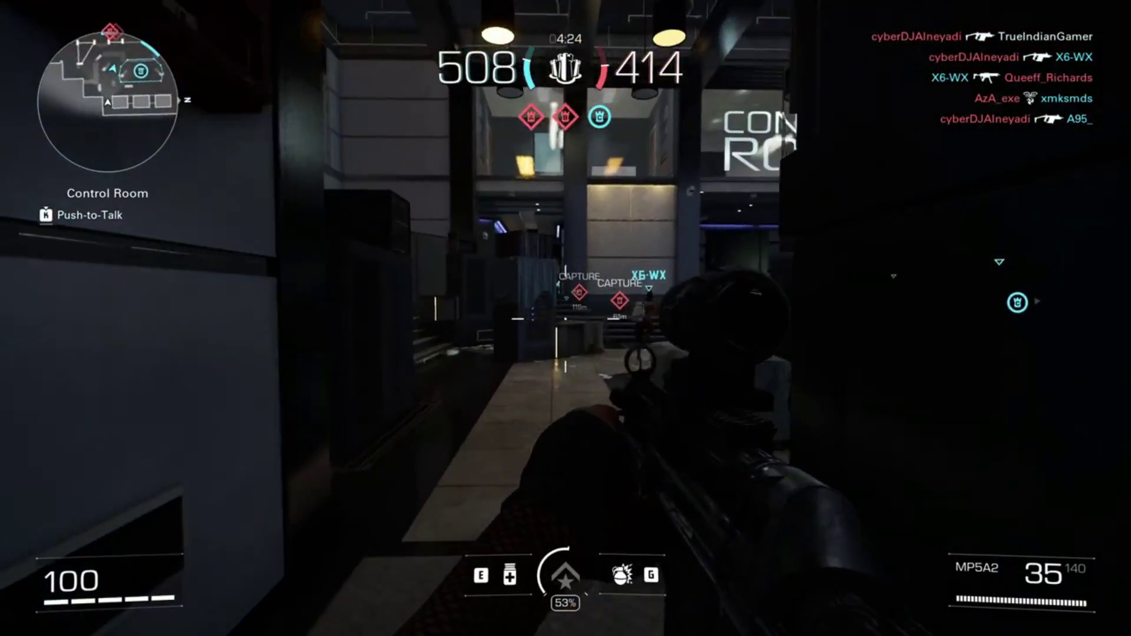
pyautogui.press('w')
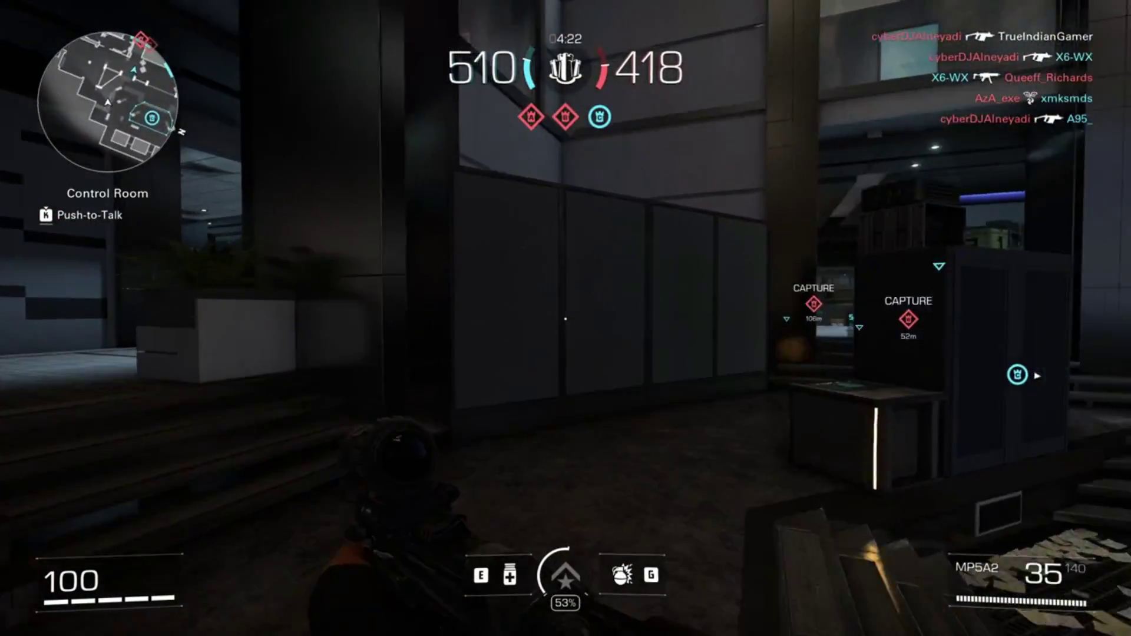
pyautogui.press('w')
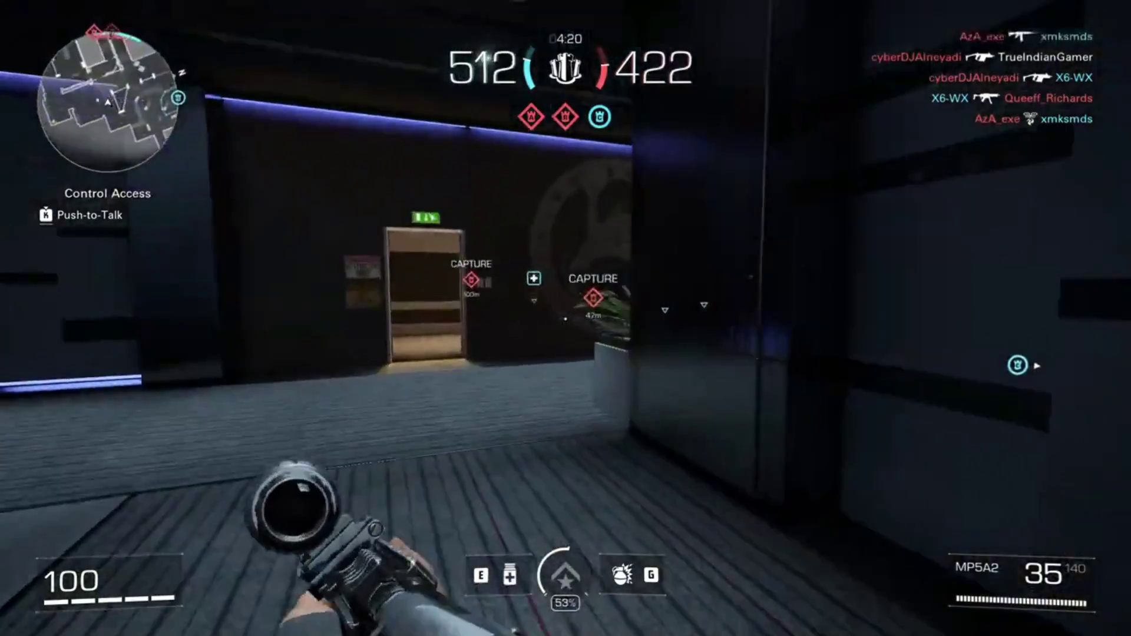
pyautogui.press('w')
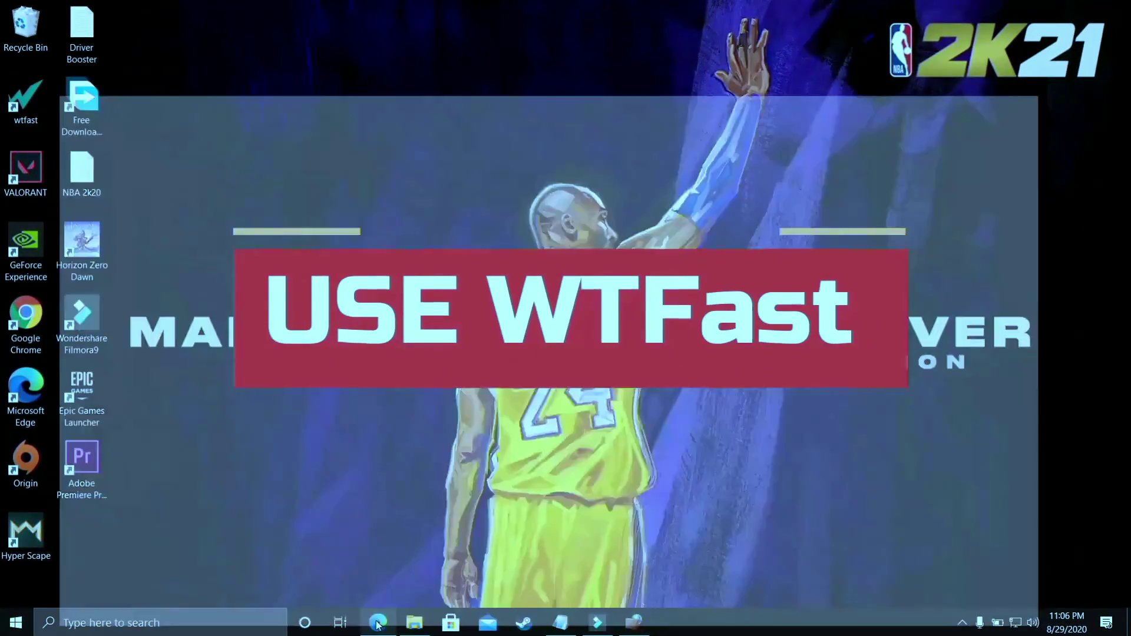
# Bring up the wtfast.com homepage in Edge, then switch to the YouTube WTFast tutorial tab.
pyautogui.click(378, 623)
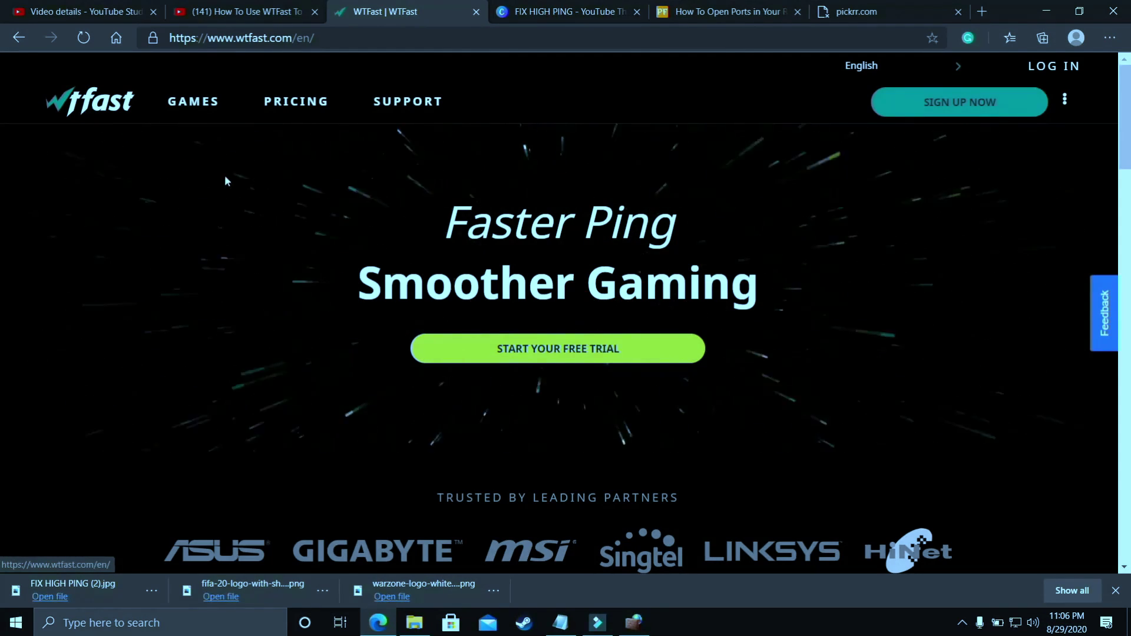
pyautogui.scroll(-5, 230, 181)
pyautogui.scroll(-5, 233, 186)
pyautogui.scroll(-1, 233, 187)
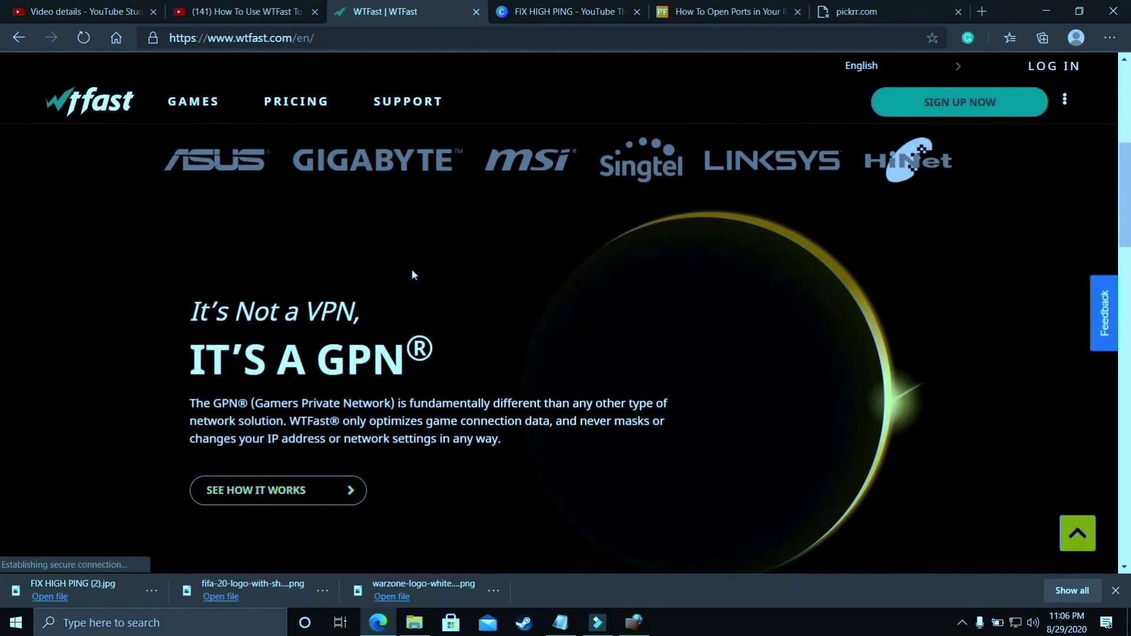
pyautogui.scroll(-3, 474, 293)
pyautogui.scroll(-3, 482, 301)
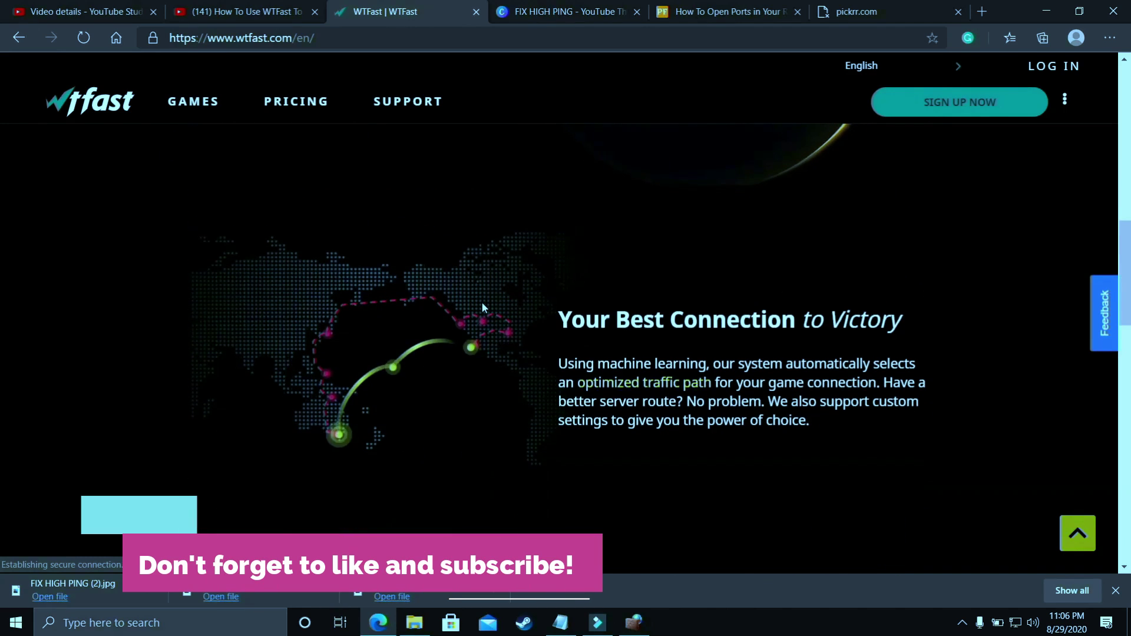
pyautogui.scroll(-4, 481, 300)
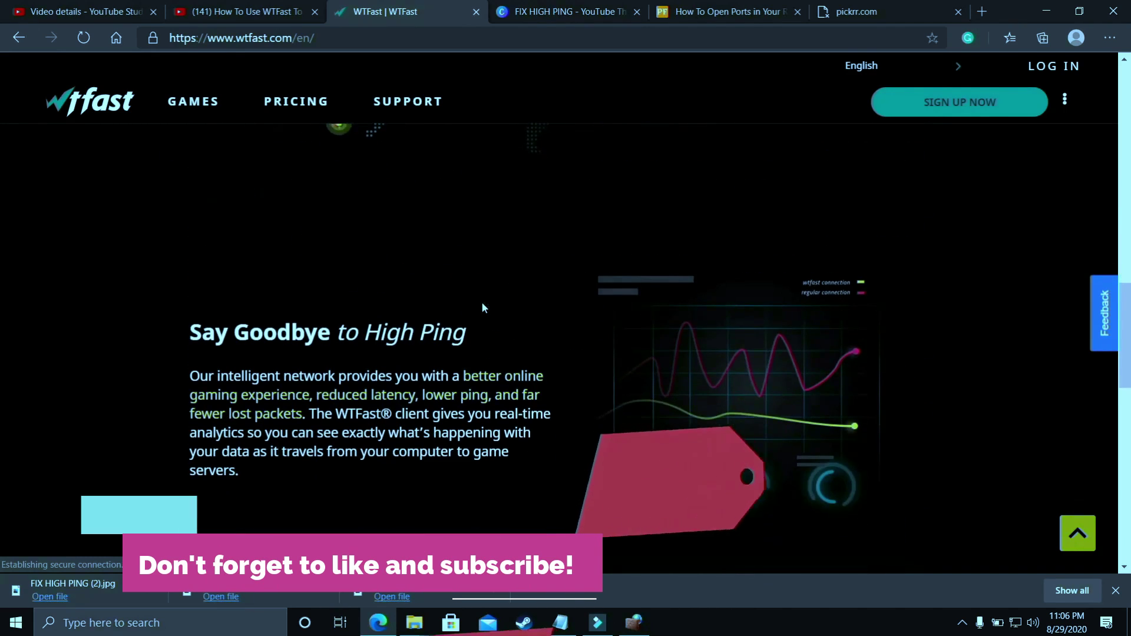
pyautogui.scroll(-4, 482, 301)
pyautogui.scroll(-4, 481, 301)
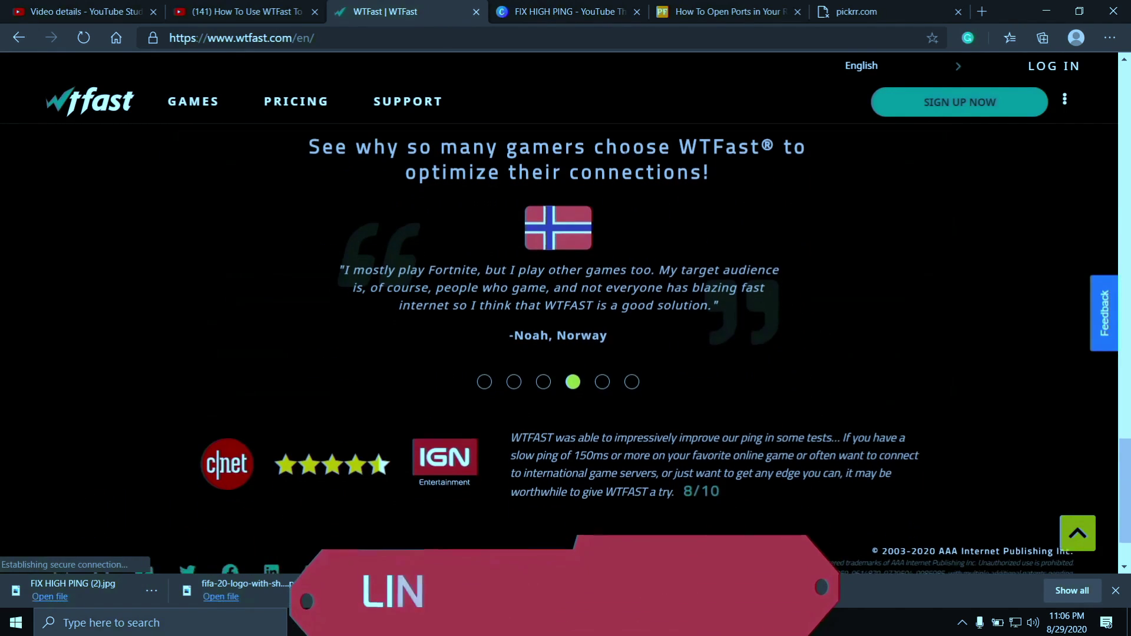
pyautogui.click(202, 10)
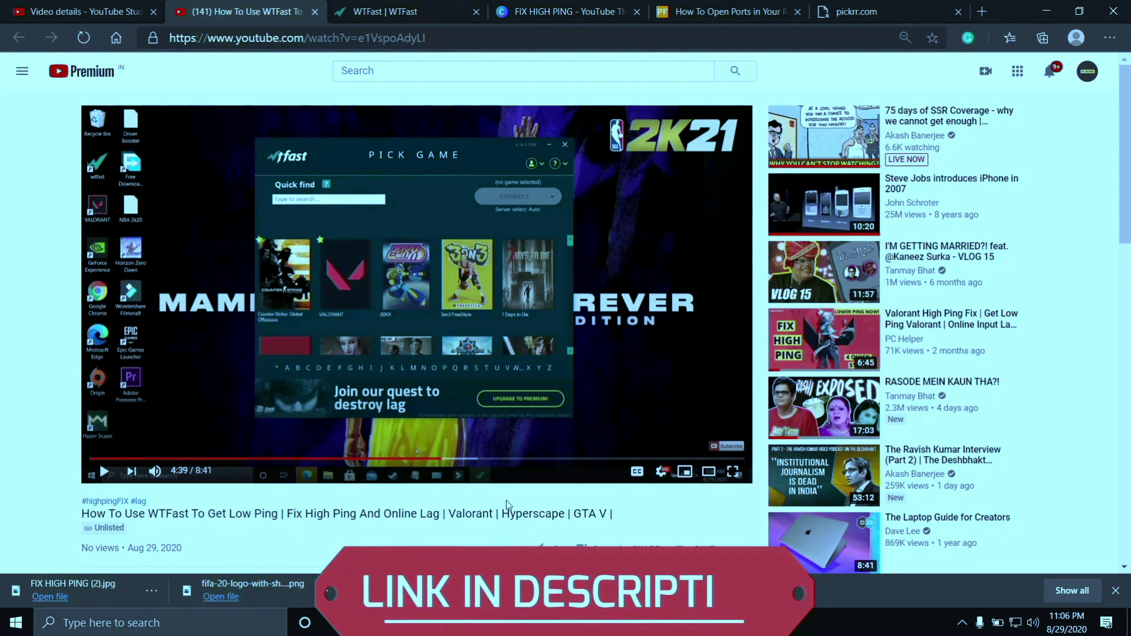
# Skip the WTFast tutorial video ahead from 4:39 to about 5:24.
pyautogui.moveTo(409, 460)
pyautogui.mouseDown()
pyautogui.moveTo(529, 453)
pyautogui.moveTo(455, 461)
pyautogui.mouseUp()
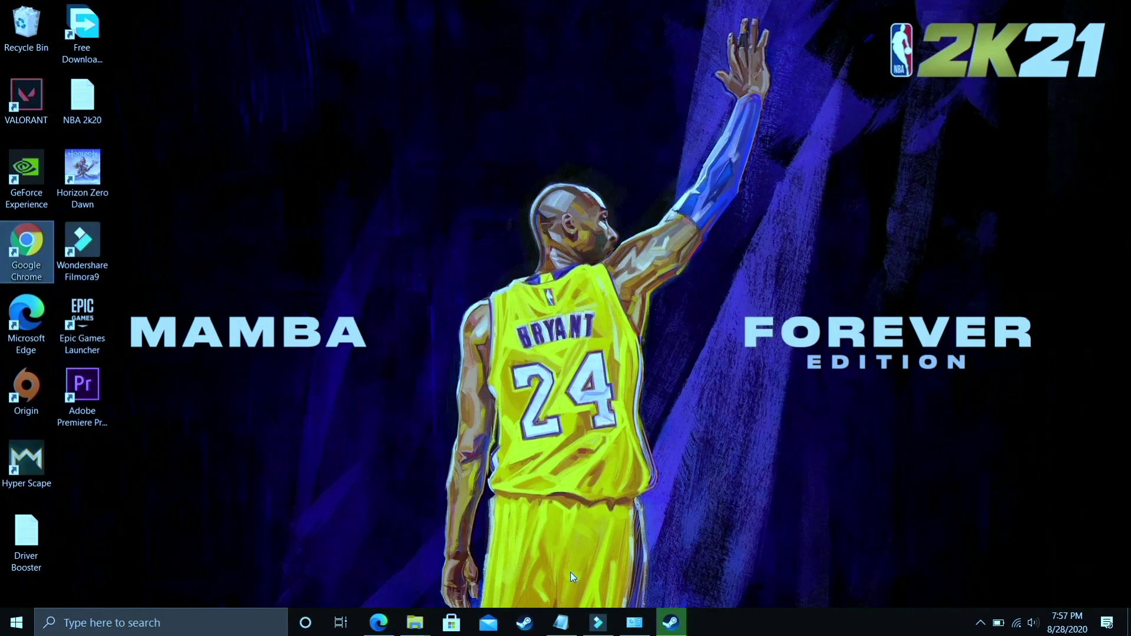
pyautogui.moveTo(414, 622)
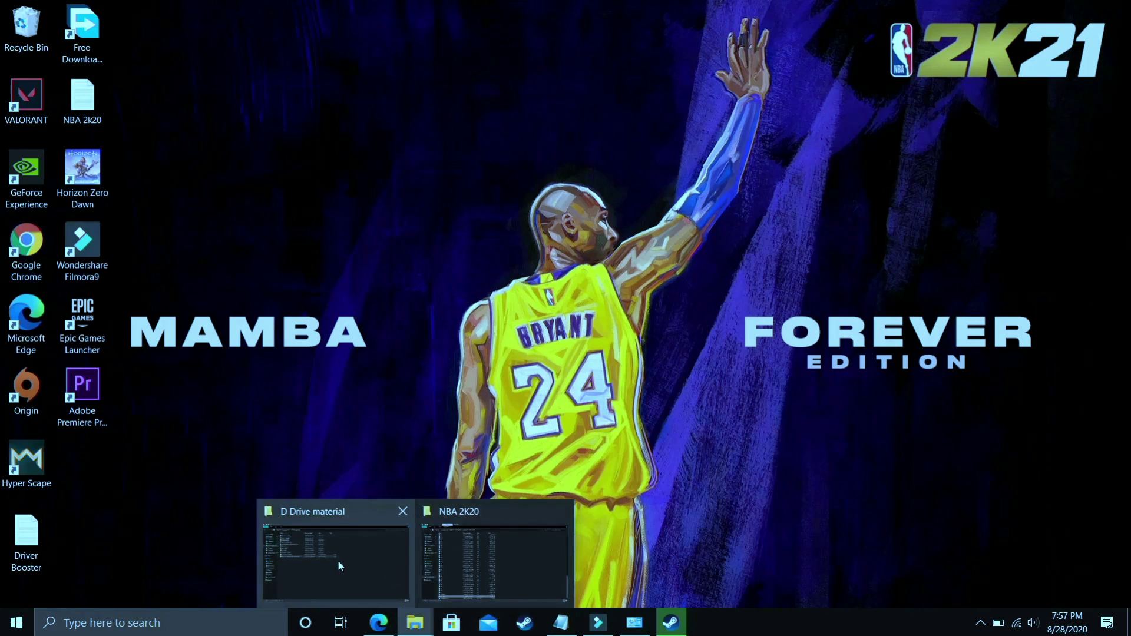
# Open Virtual Memory via This PC Properties, Advanced system settings and Performance Options' Advanced tab.
pyautogui.click(336, 562)
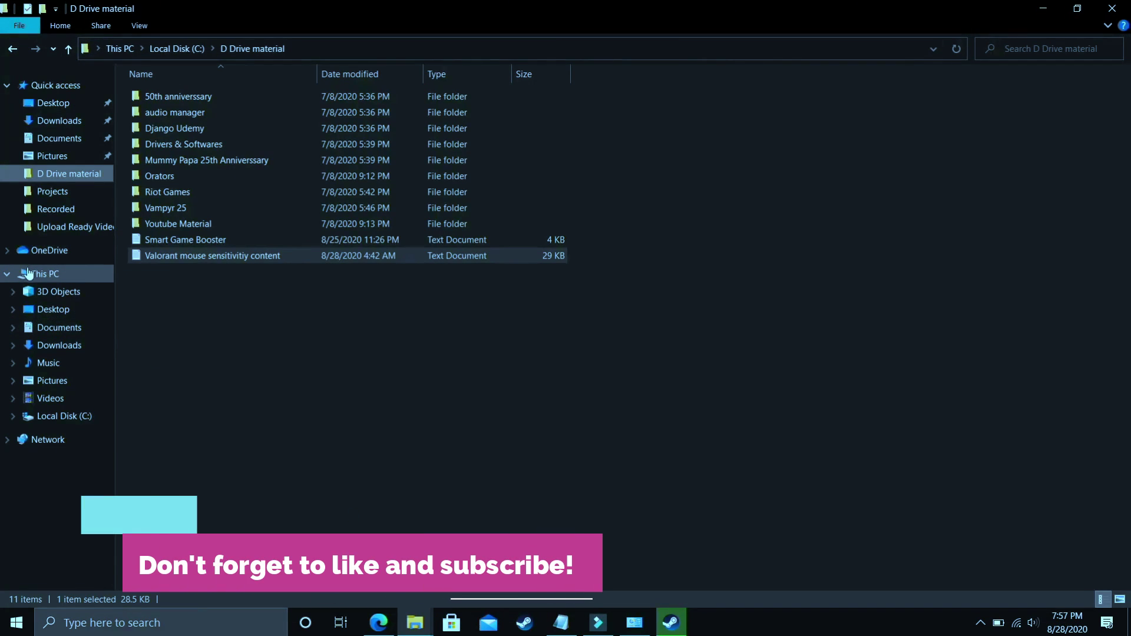
pyautogui.rightClick(36, 272)
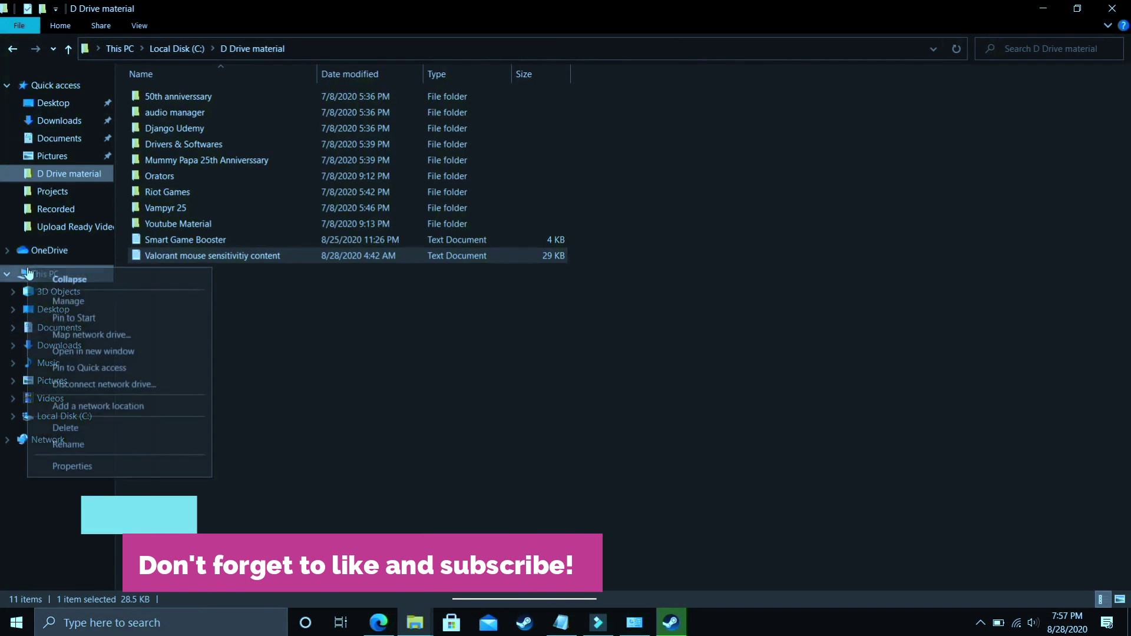
pyautogui.click(71, 466)
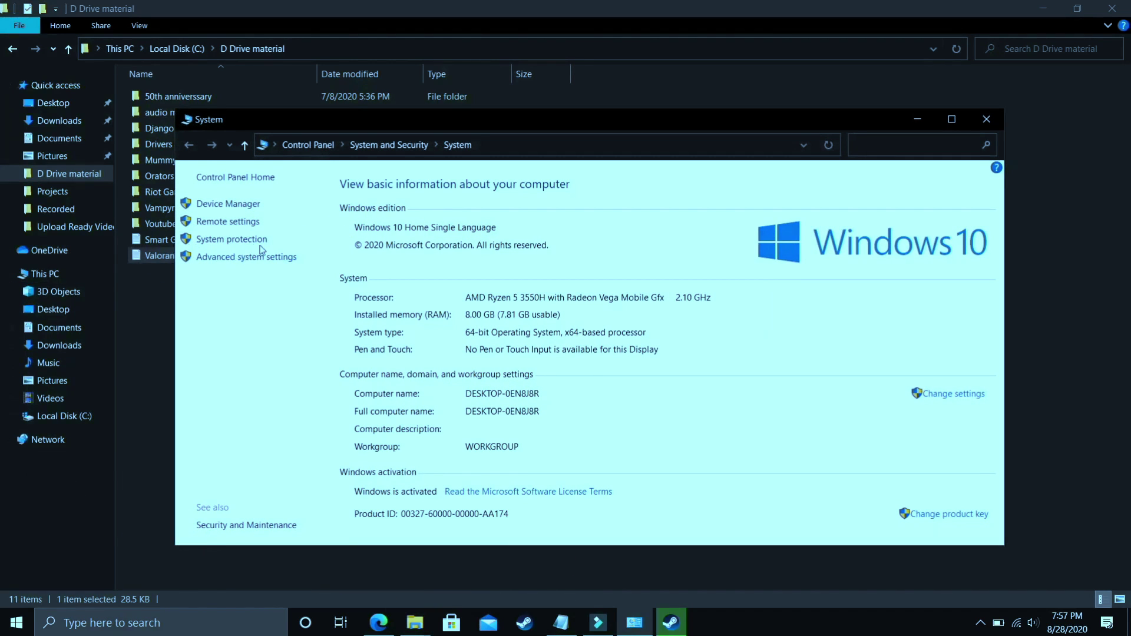
pyautogui.click(239, 257)
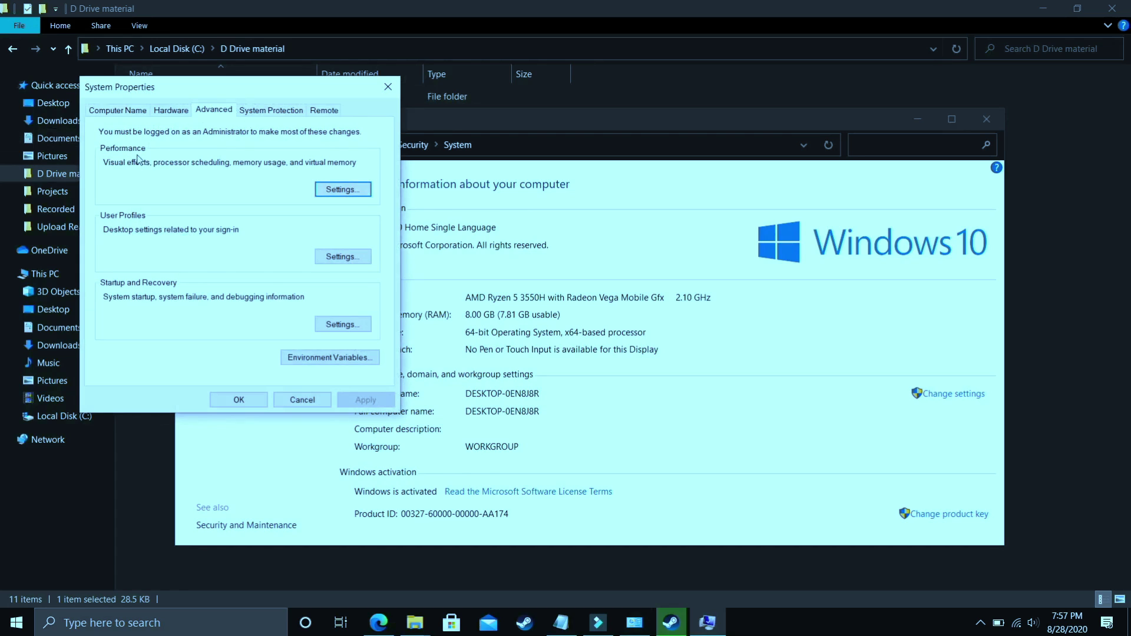
pyautogui.click(341, 190)
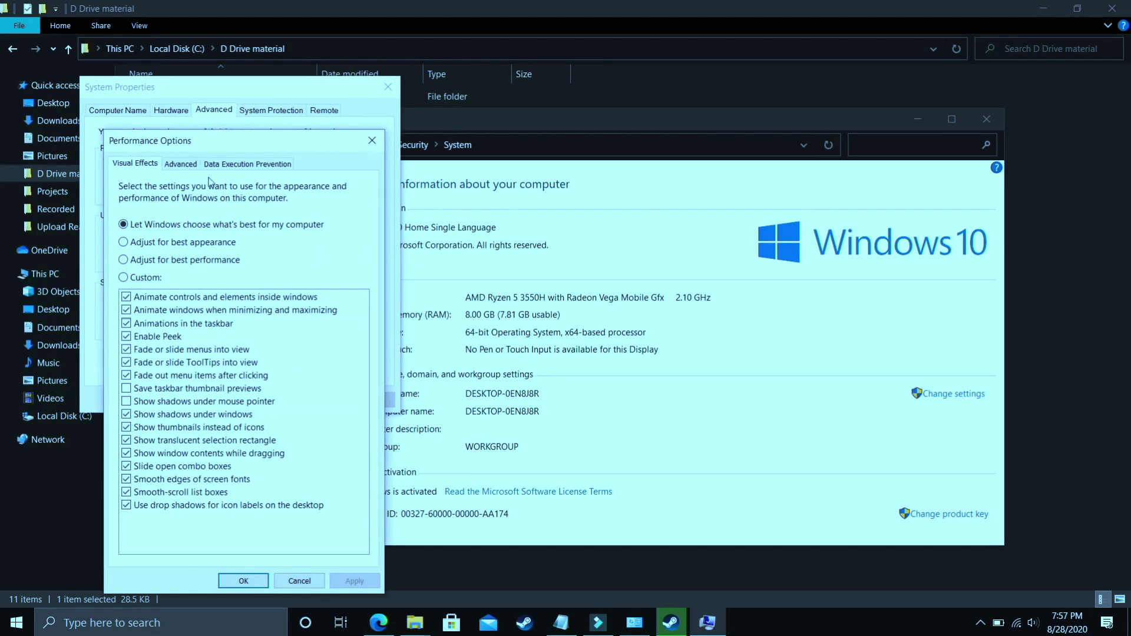
pyautogui.click(182, 165)
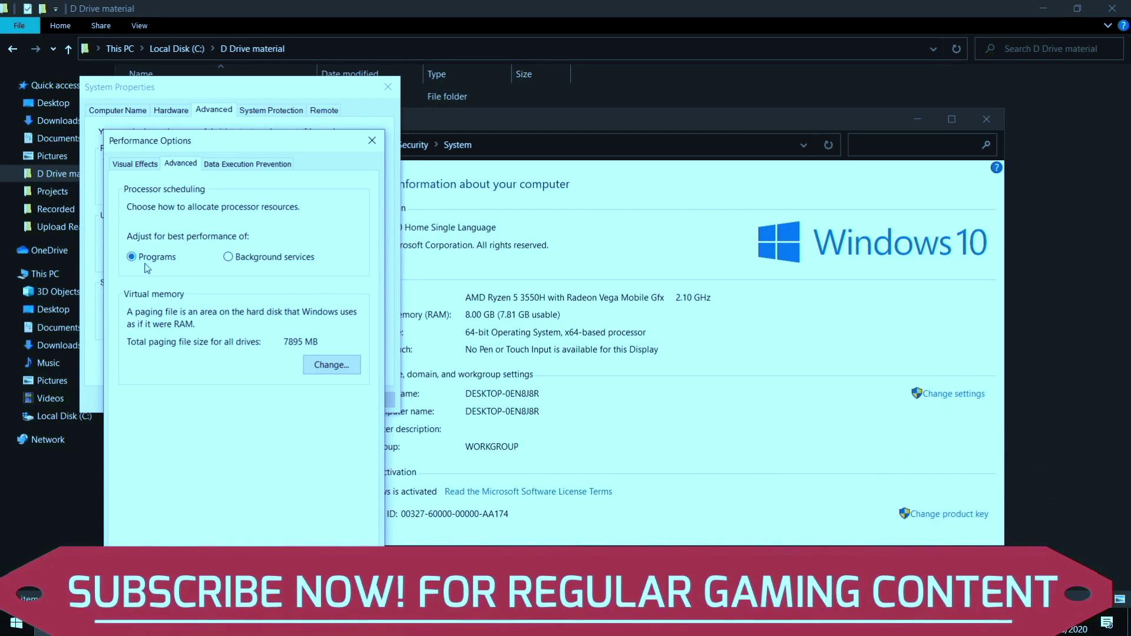
pyautogui.click(330, 365)
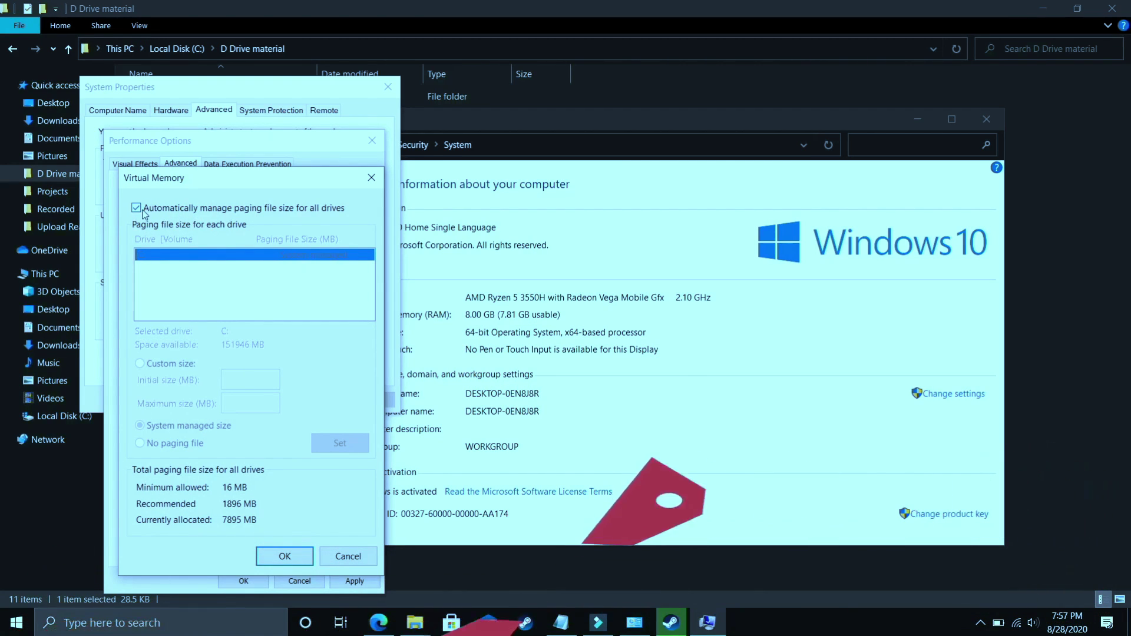
# Switch C: to a custom paging-file size with 1896 MB initial, and begin a Windows app search.
pyautogui.click(164, 209)
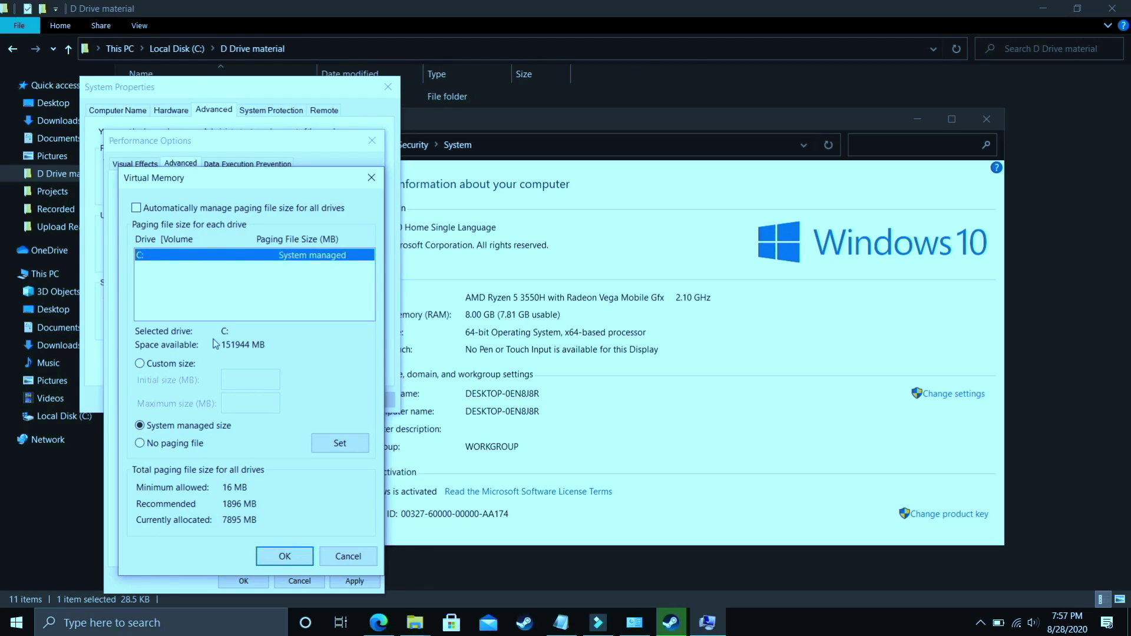
pyautogui.click(159, 366)
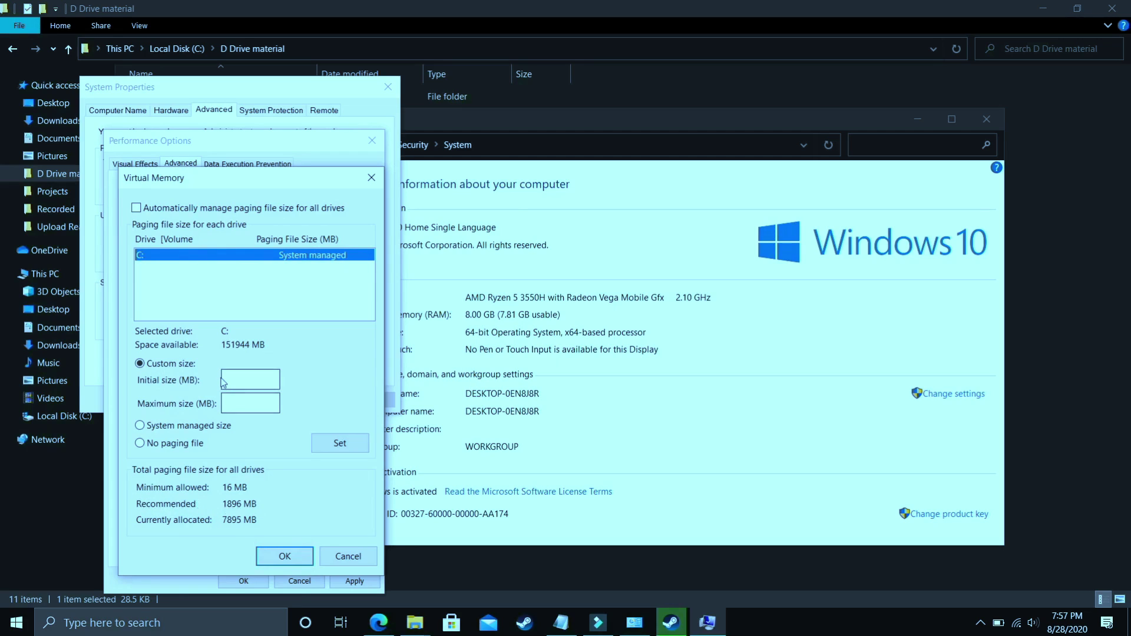
pyautogui.write('1896')
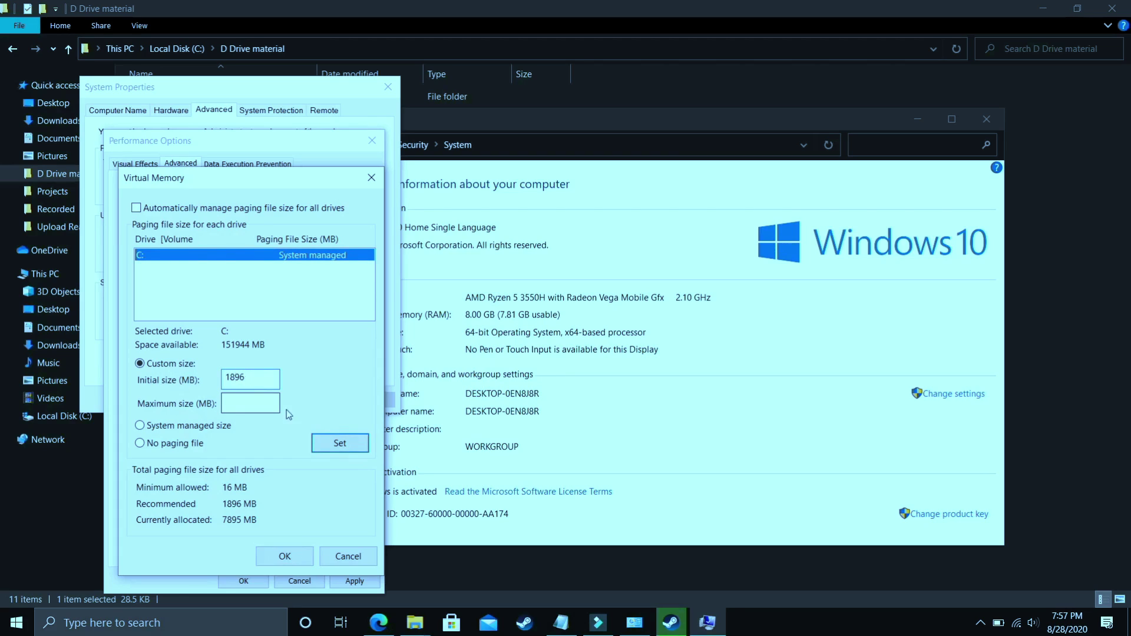
pyautogui.click(250, 403)
pyautogui.click(143, 621)
pyautogui.write('c')
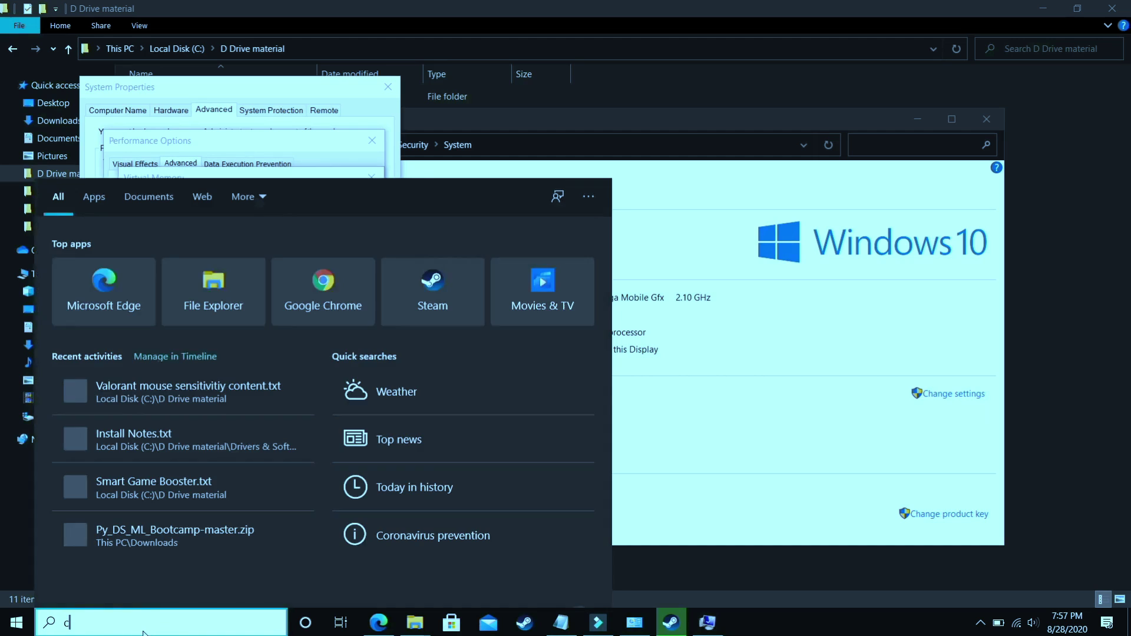
pyautogui.write('al')
# Compute 8 × 1024 in Calculator and enter 8192 as C:'s maximum paging-file size.
pyautogui.press('Return')
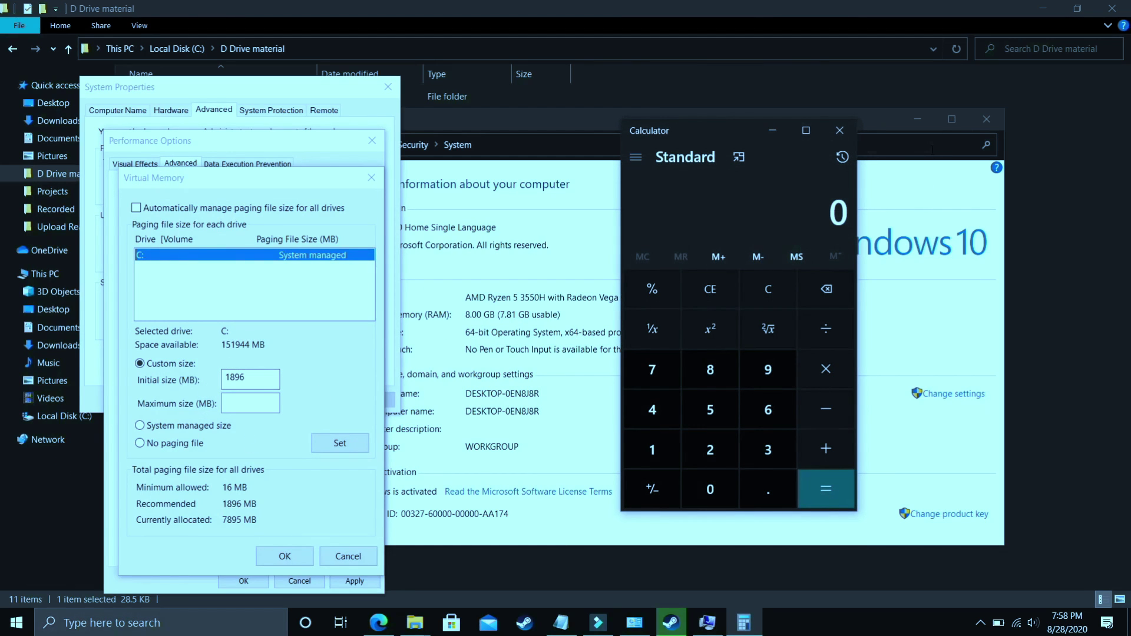
pyautogui.write('8')
pyautogui.press('*')
pyautogui.write('1,024')
pyautogui.press('Return')
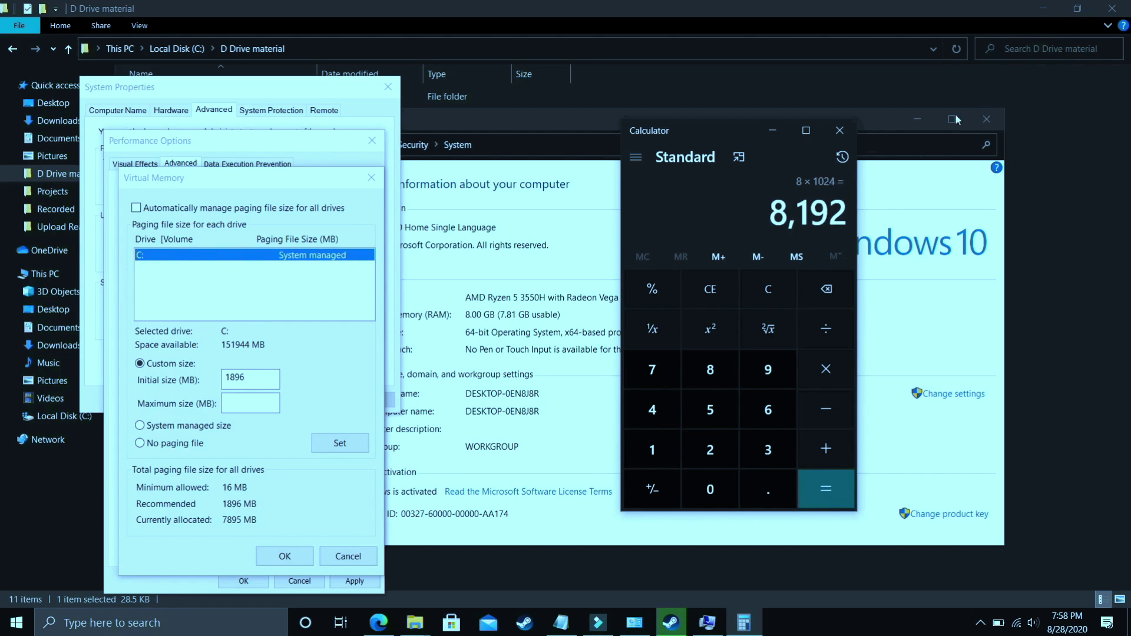
pyautogui.click(250, 405)
pyautogui.write('8192')
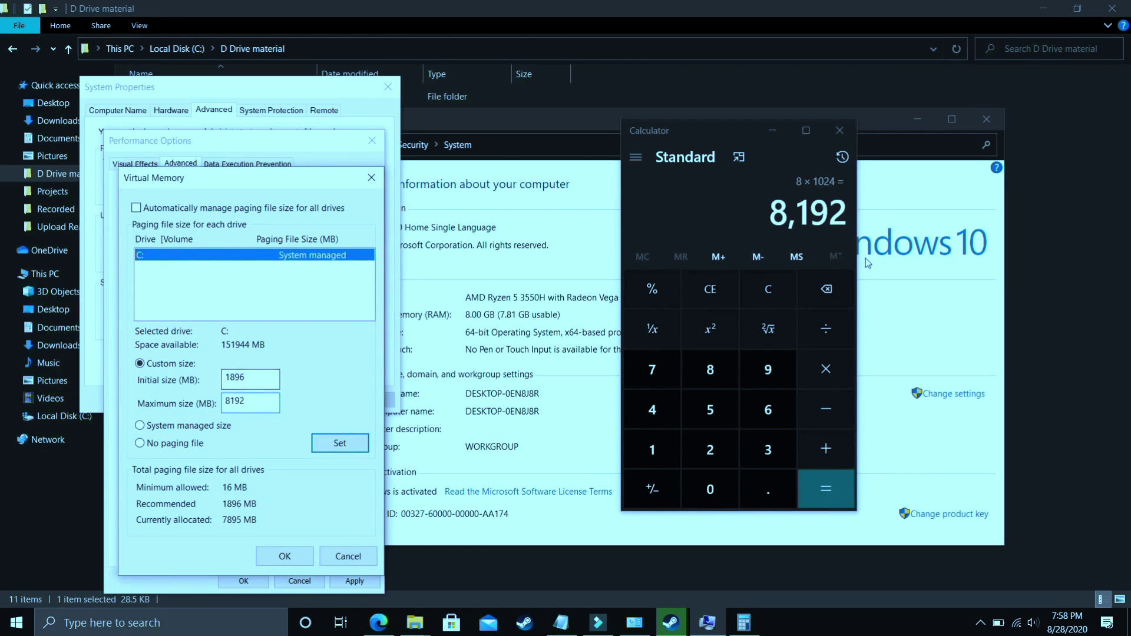
# Calculate 16 × 1024, 32 × 1024 and 12 × 1024 (16,384, 32,768, 12,288).
pyautogui.click(768, 289)
pyautogui.write('1')
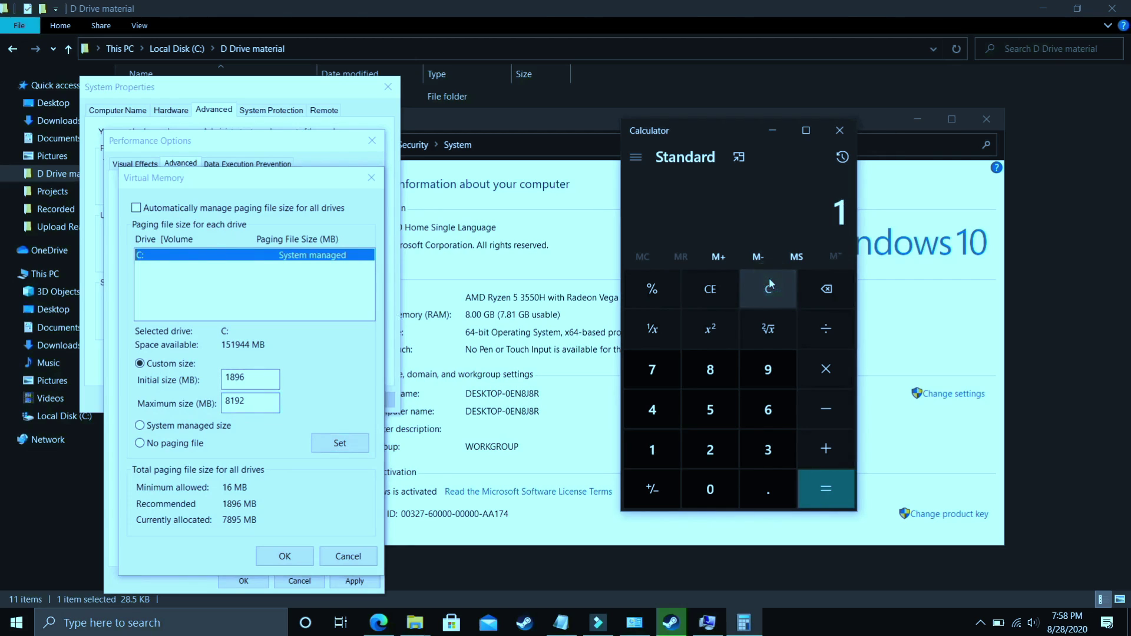
pyautogui.write('6')
pyautogui.write('102')
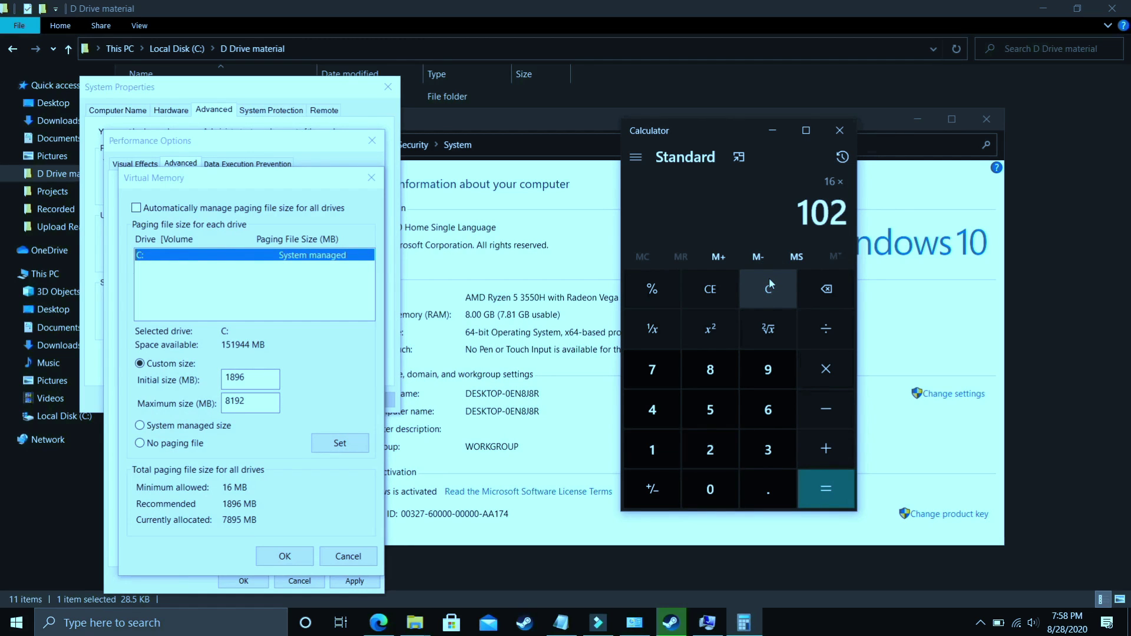
pyautogui.write('4')
pyautogui.press('Return')
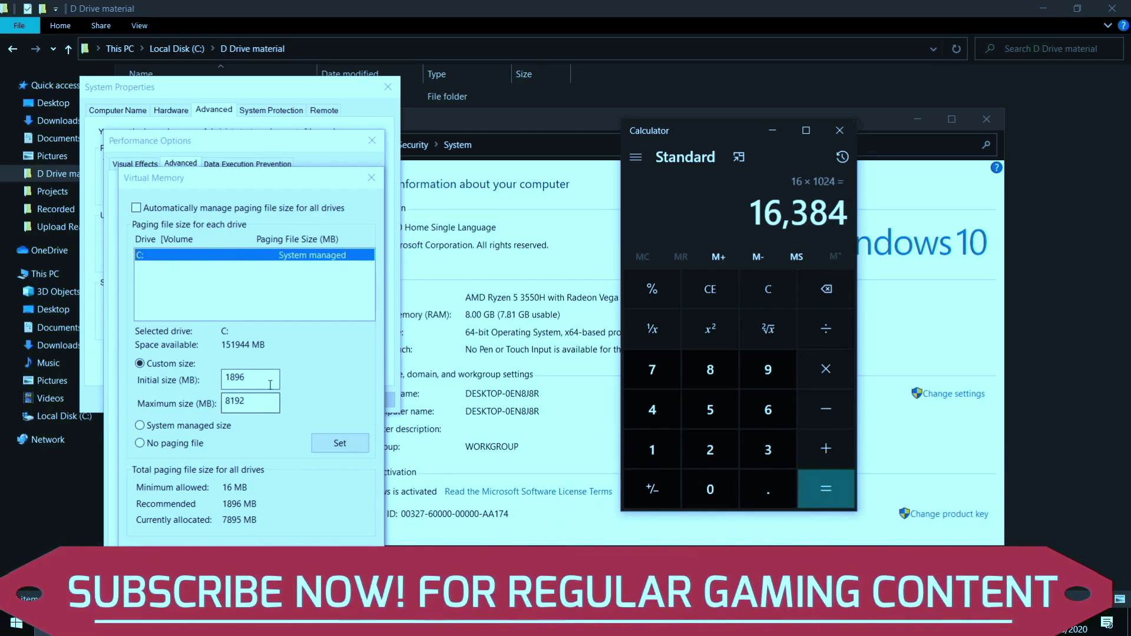
pyautogui.click(768, 290)
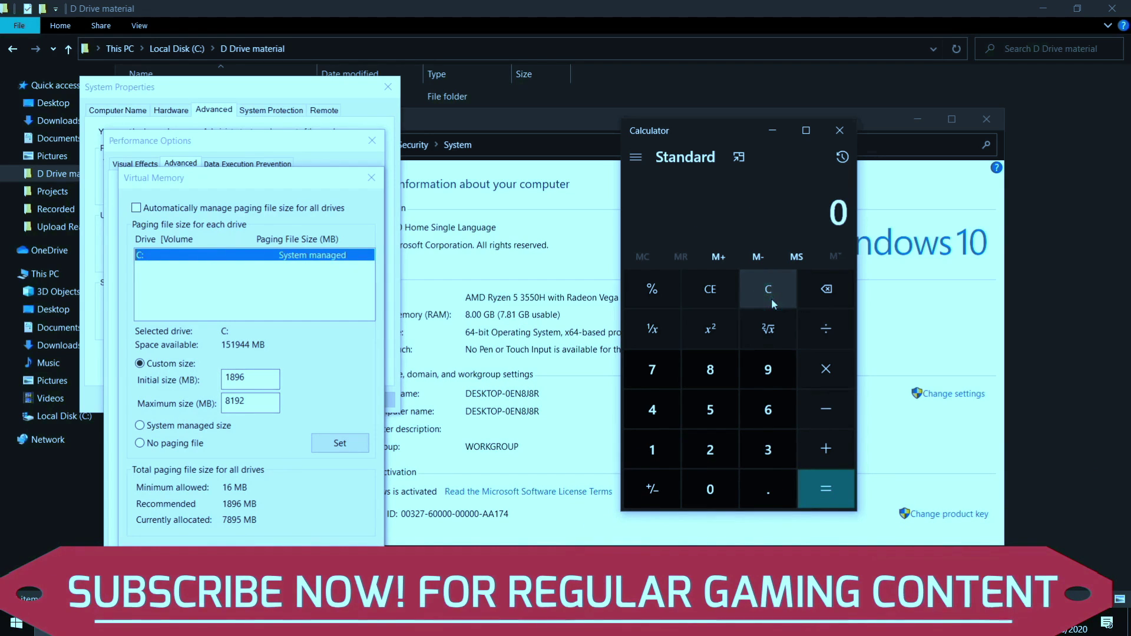
pyautogui.write('32*1')
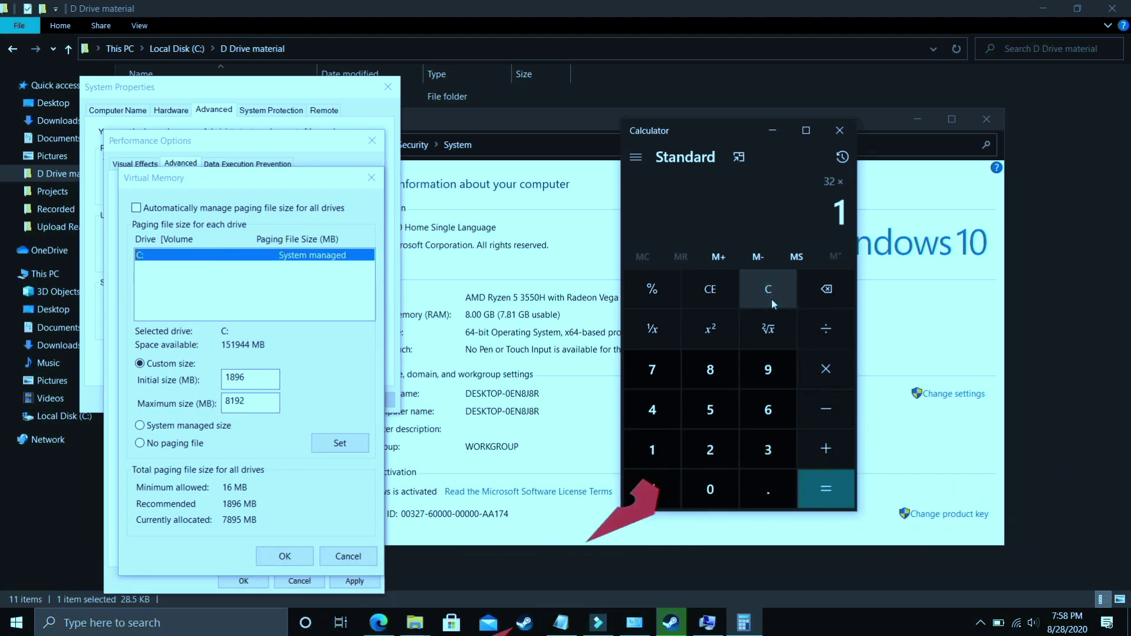
pyautogui.write('024')
pyautogui.press('Return')
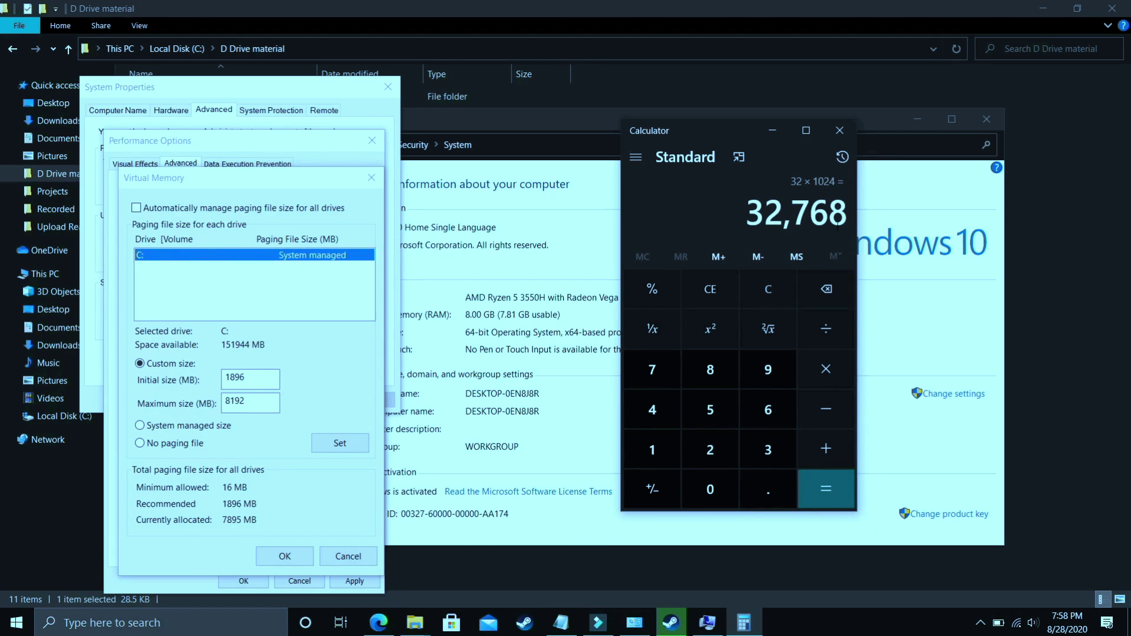
pyautogui.press('BackSpace')
pyautogui.click(768, 289)
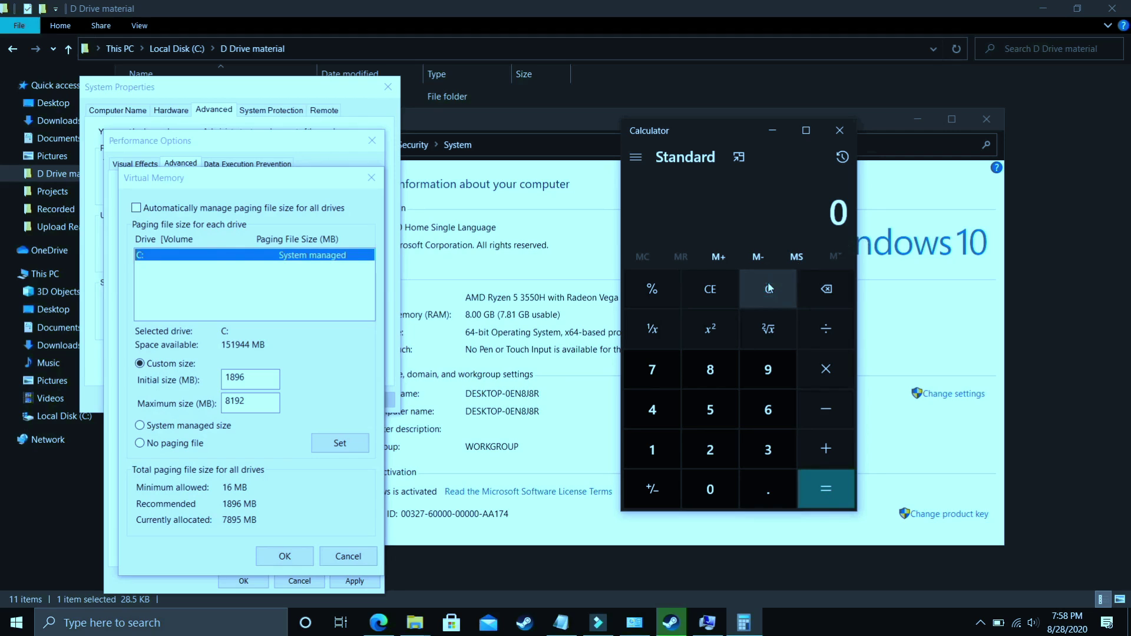
pyautogui.write('12')
pyautogui.press('*')
pyautogui.write('1024')
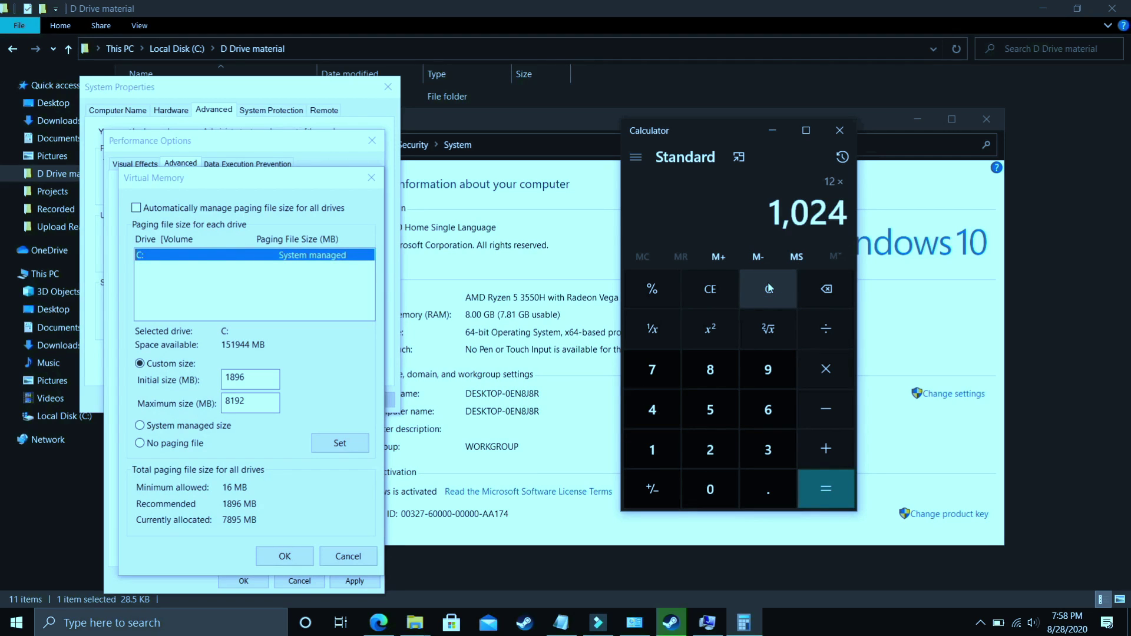
pyautogui.press('Return')
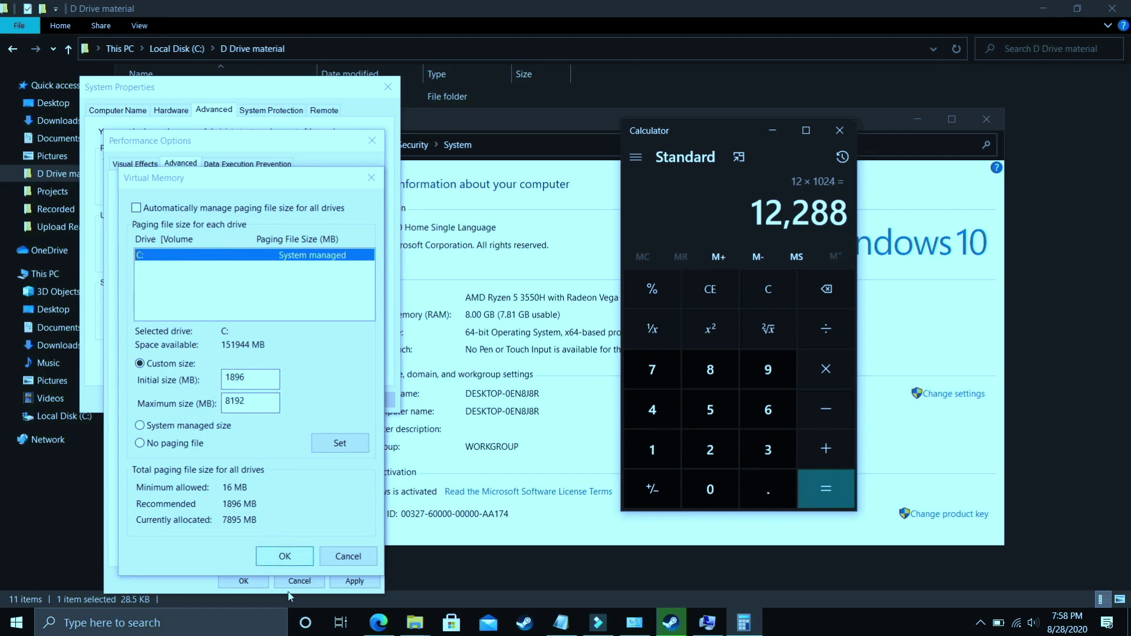
# Apply the custom paging-file sizes and dismiss the restart-required notice.
pyautogui.click(284, 556)
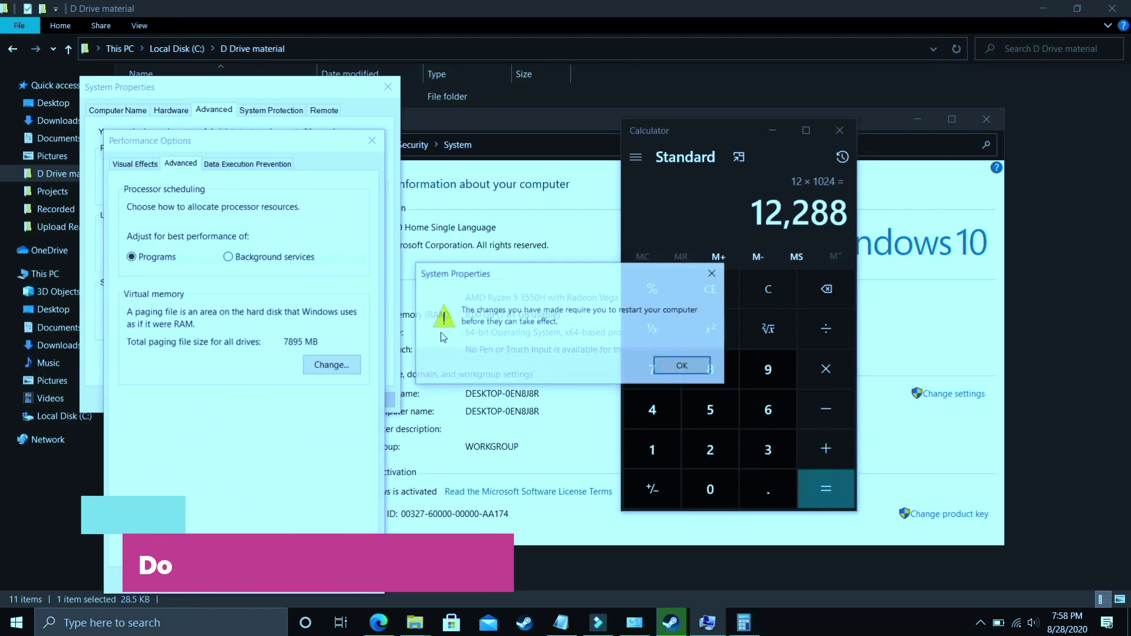
pyautogui.click(682, 366)
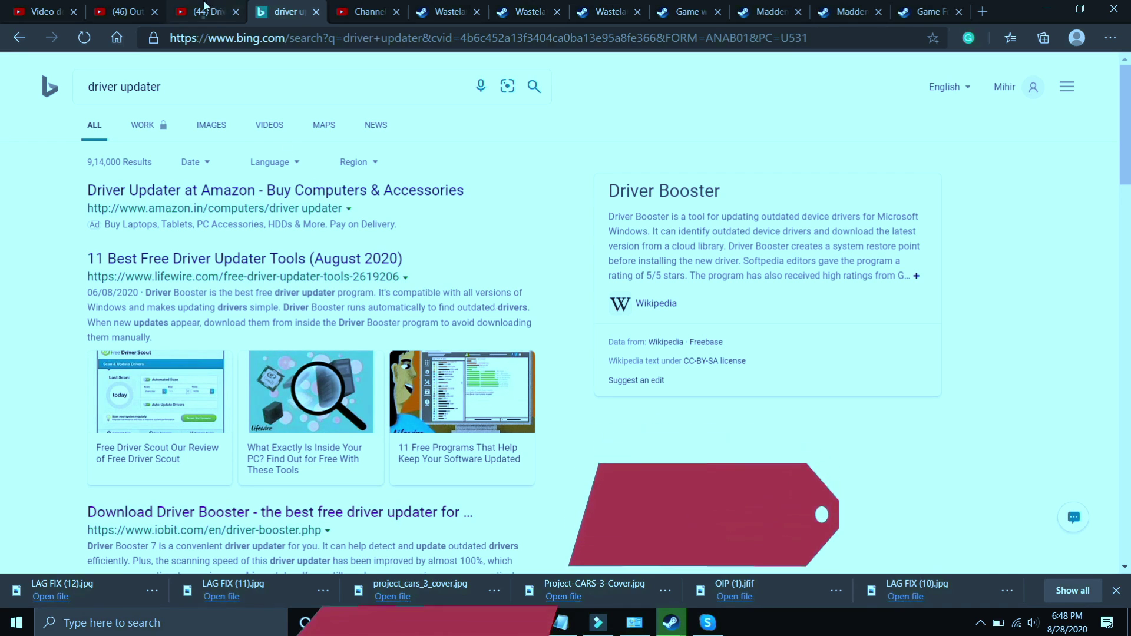
# Switch to the YouTube tab playing the Driver Booster 7 tutorial.
pyautogui.click(208, 11)
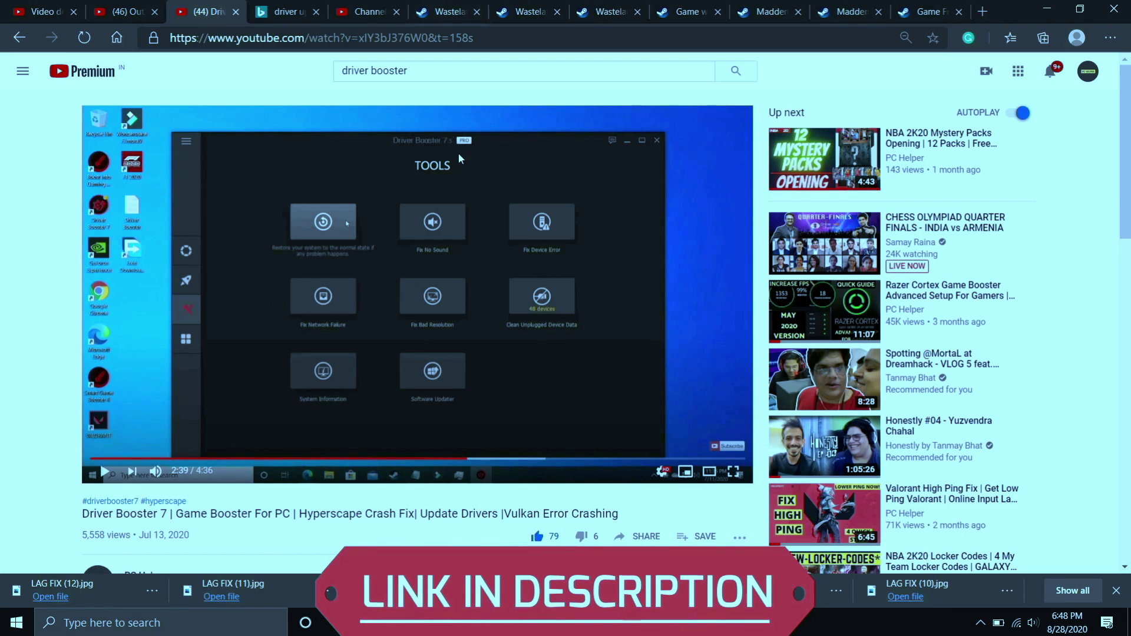
pyautogui.scroll(1, 458, 153)
pyautogui.scroll(1, 458, 153)
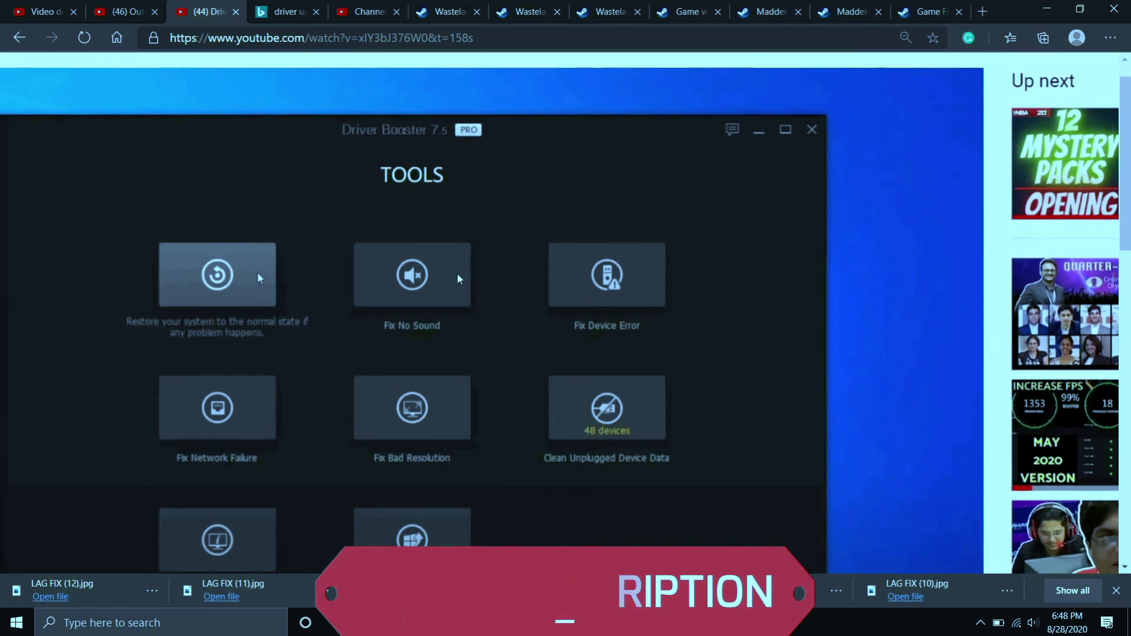
pyautogui.scroll(1, 458, 154)
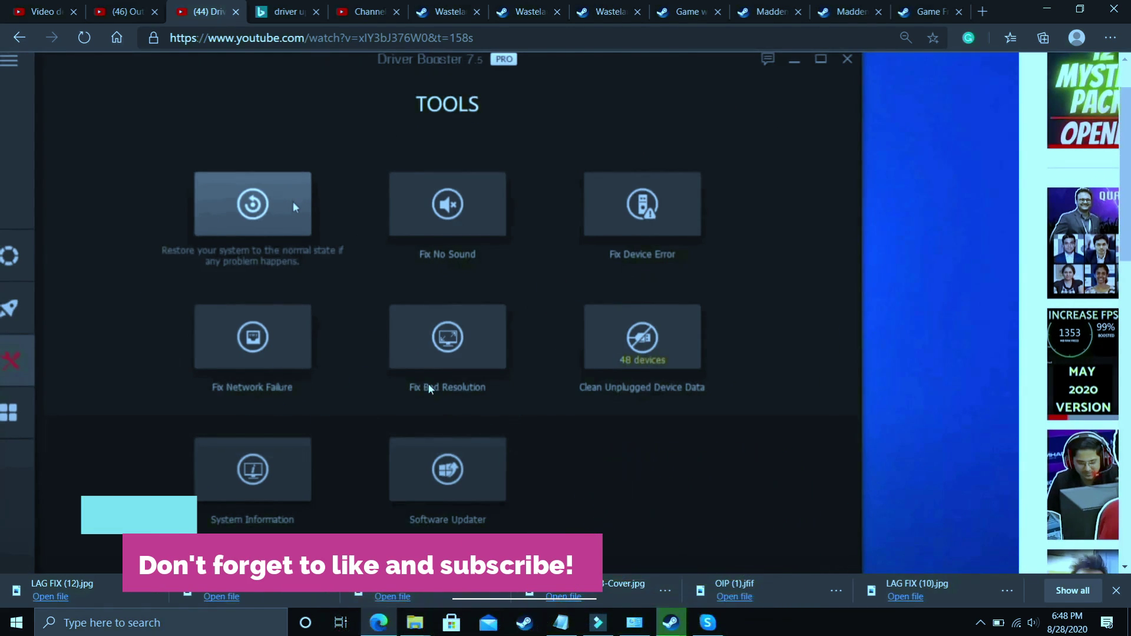
pyautogui.scroll(-2, 520, 381)
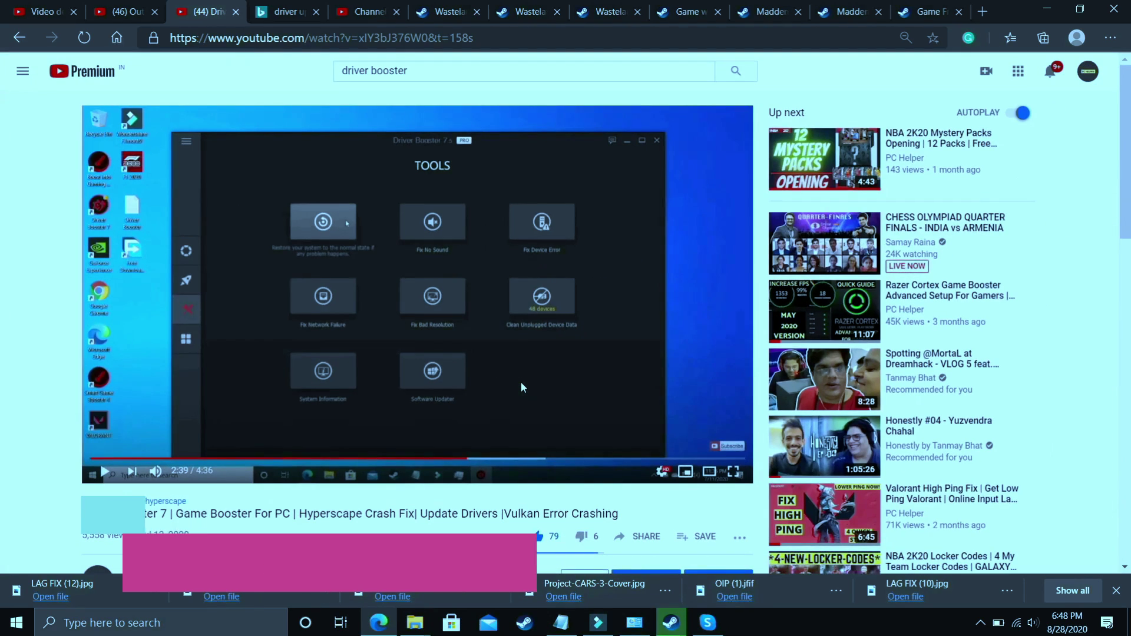